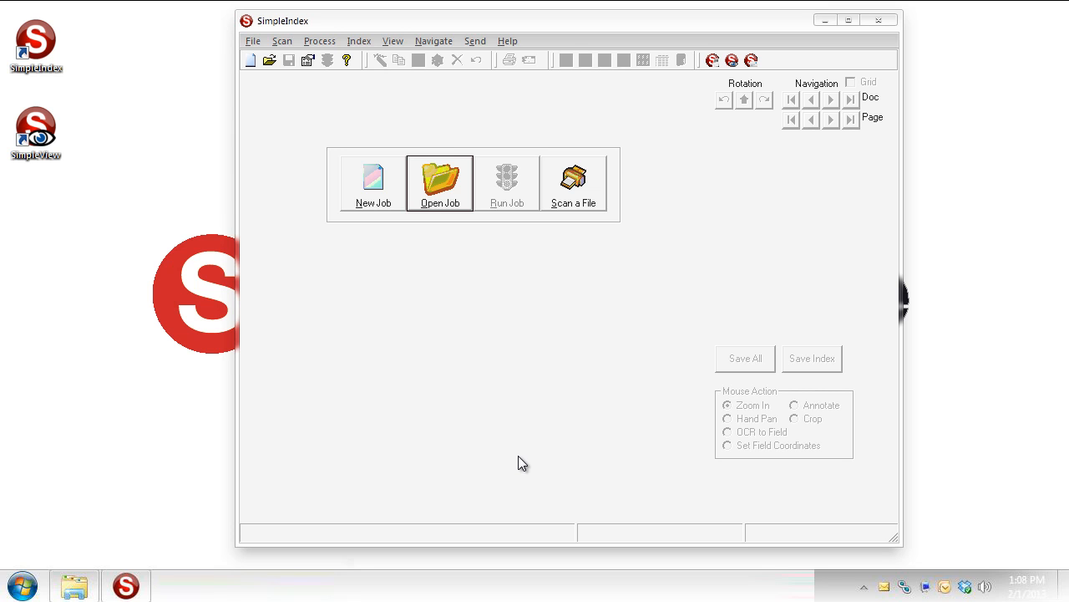
Open the job configuration "A - Read Invoices with Zone OCR" and run it
left_click(441, 205)
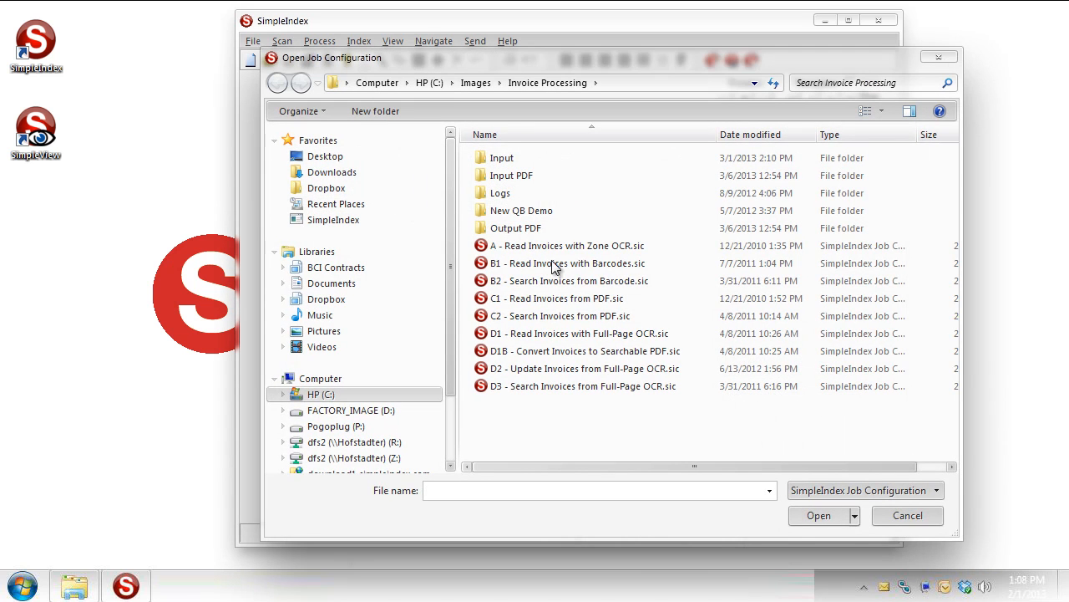
double_click(577, 251)
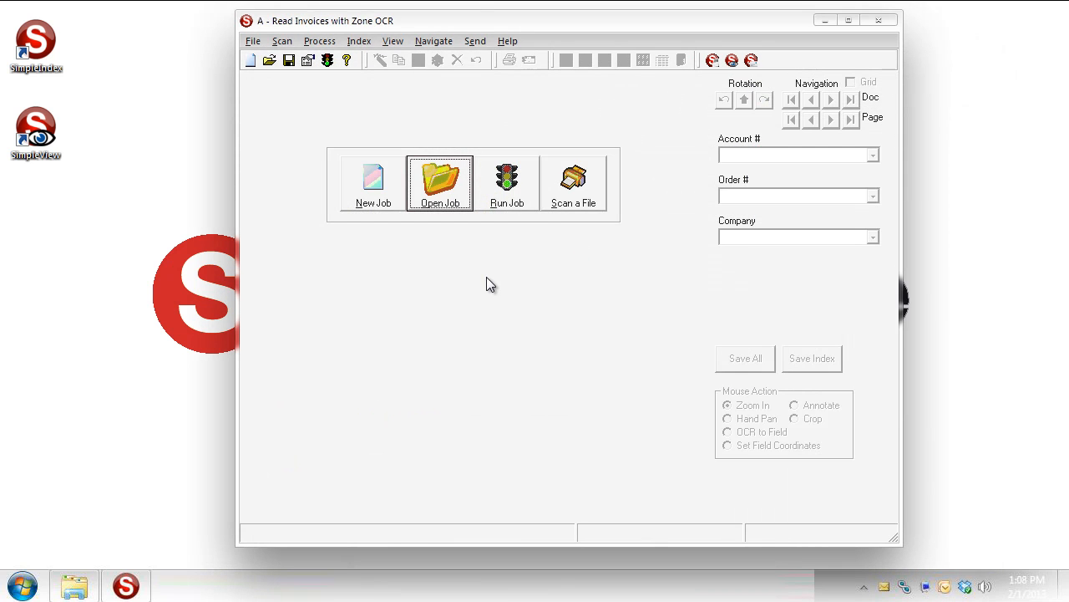
left_click(509, 207)
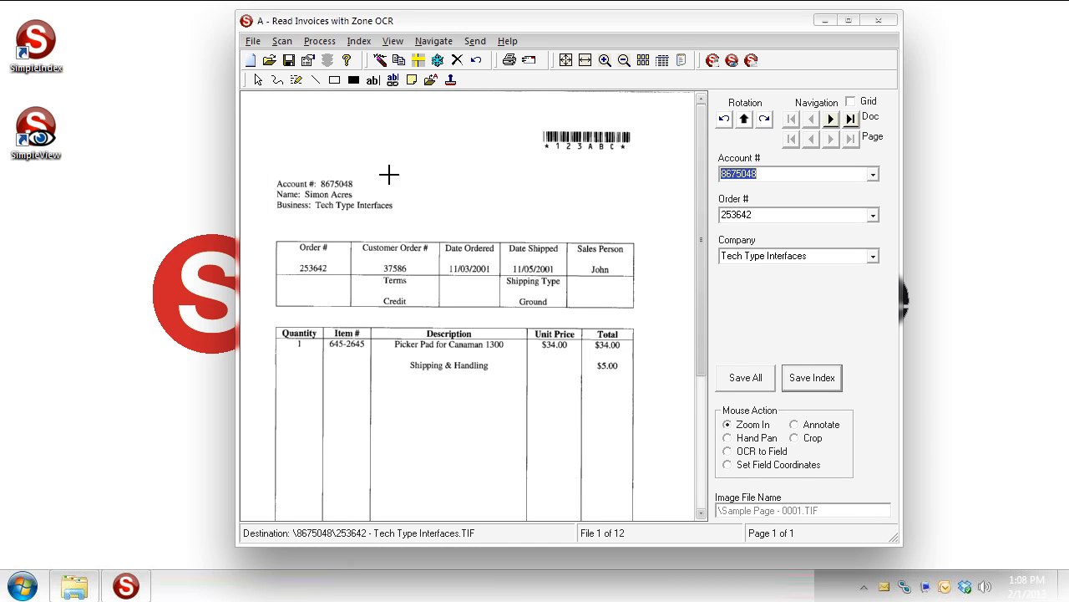
Display the OCR field coordinates on the first invoice and end the running job
left_click(732, 466)
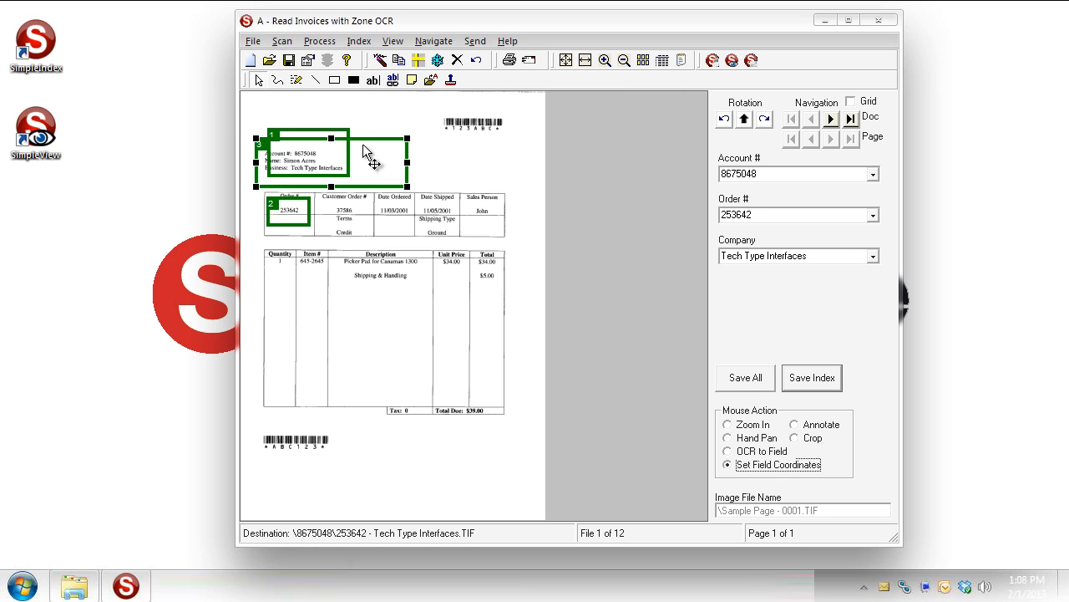
left_click(251, 44)
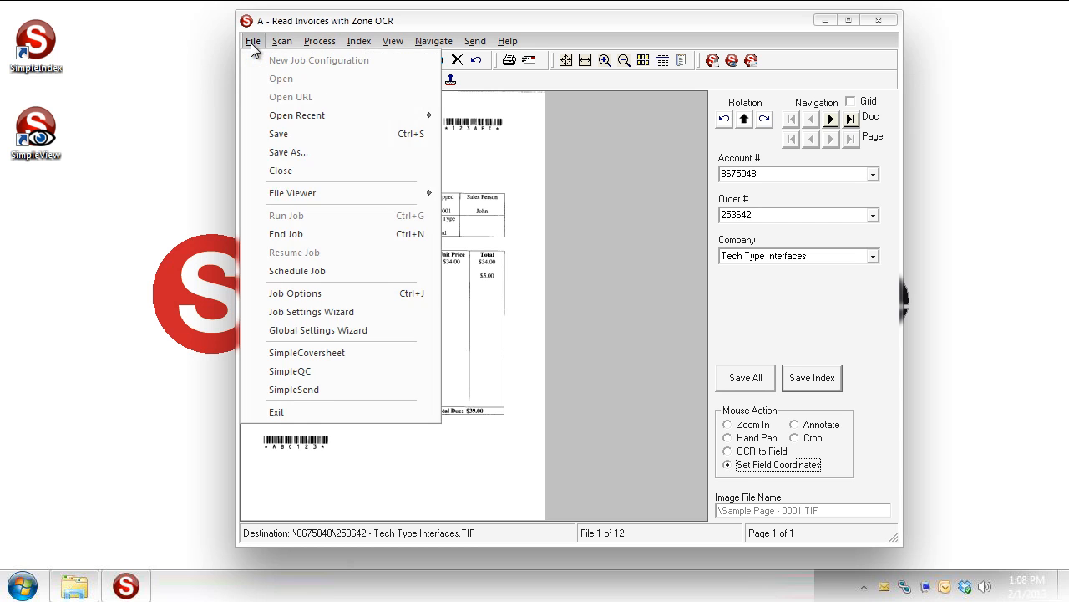
left_click(287, 233)
left_click(597, 368)
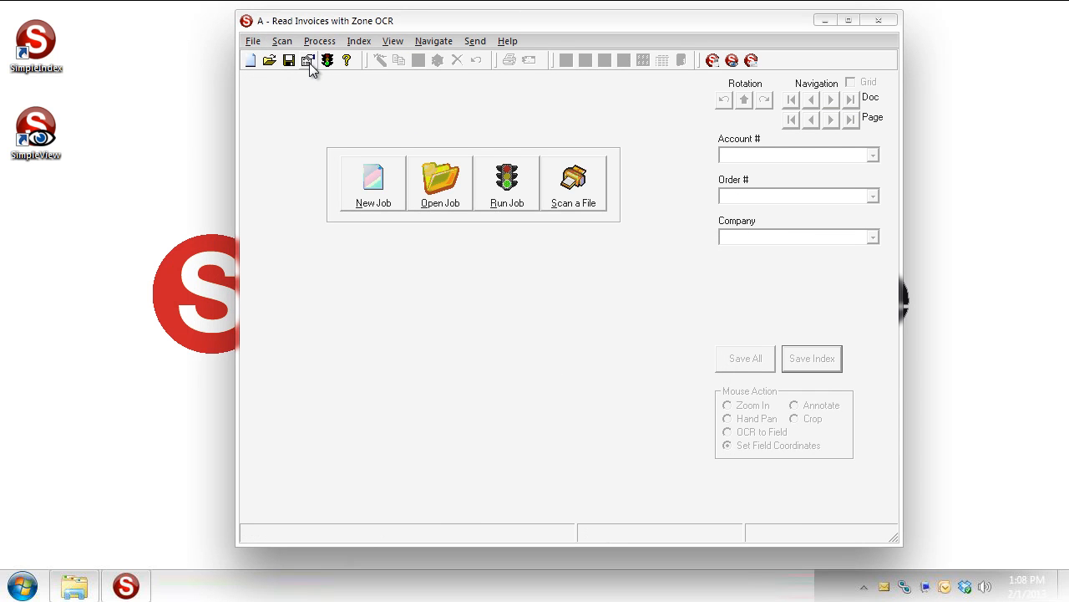
Open the job options and set the Account # index field's template to #######
left_click(308, 62)
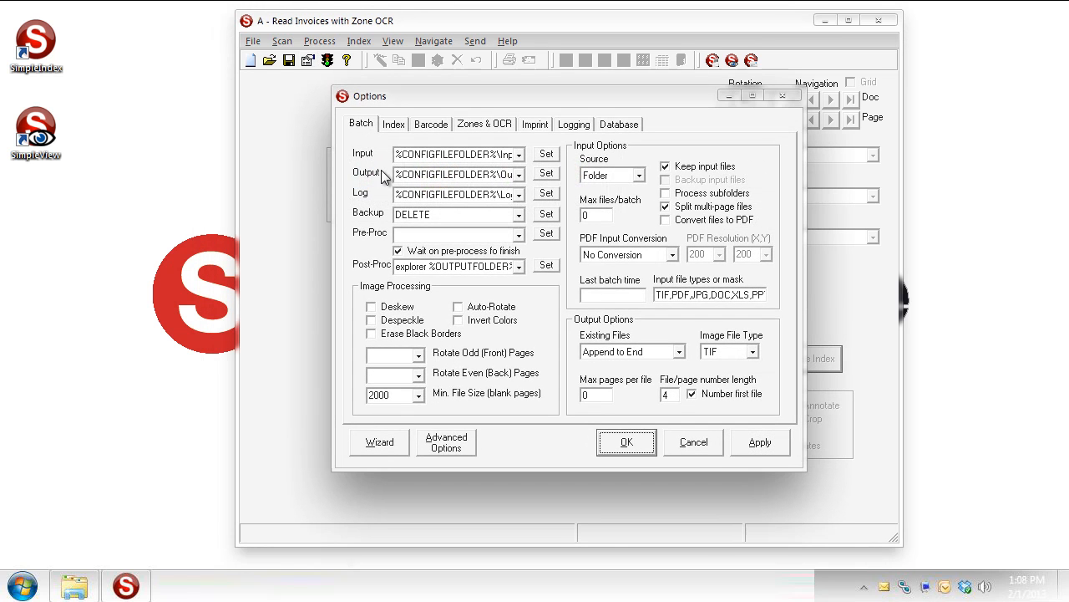
left_click(391, 126)
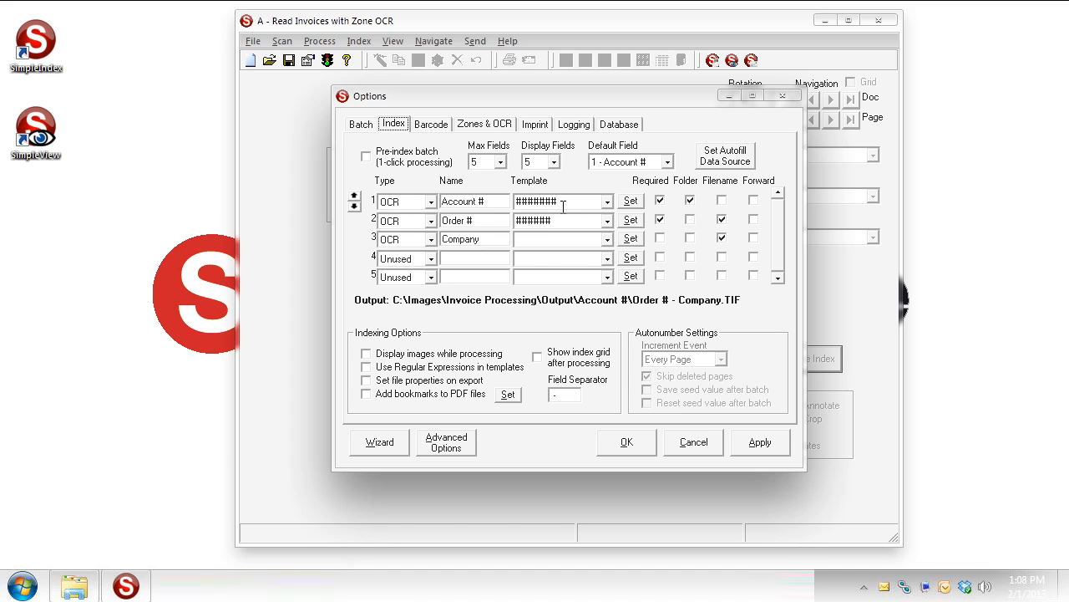
double_click(536, 201)
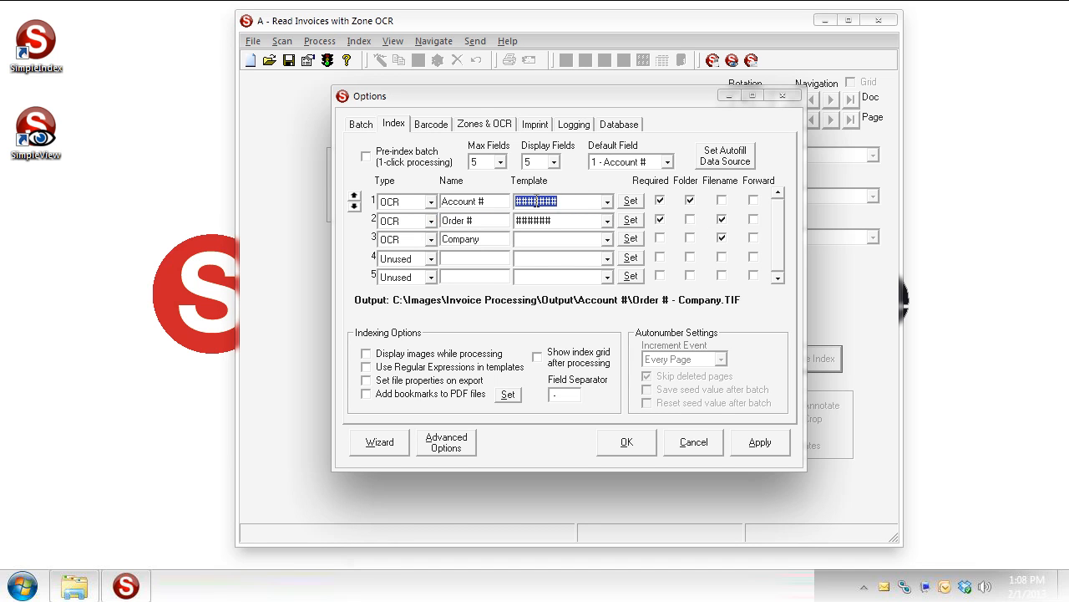
type("#######")
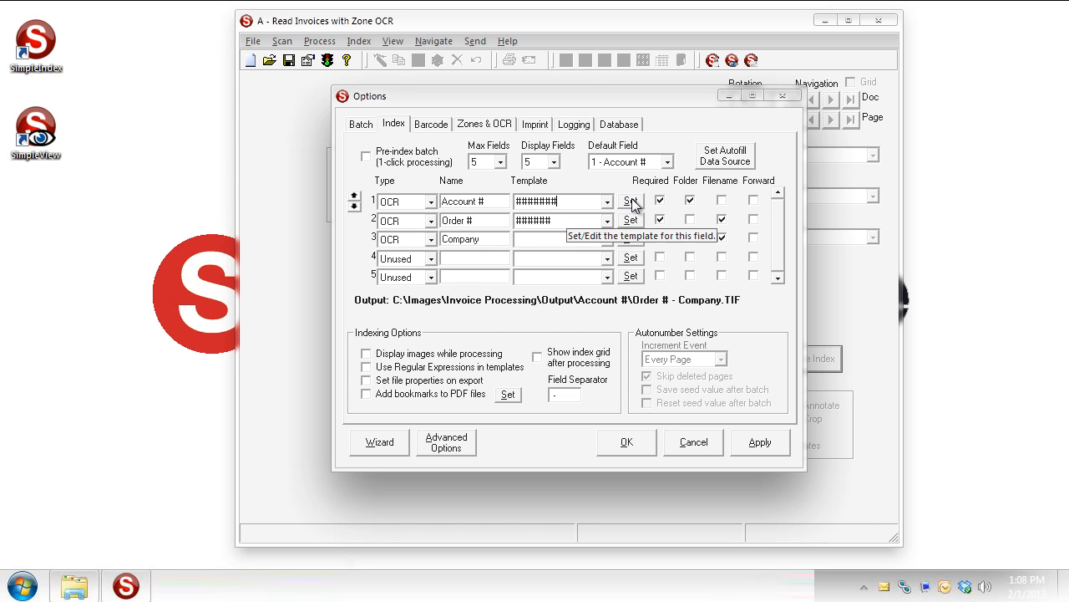
Open the template editor for the Account # field and test its template against the sample text
left_click(631, 202)
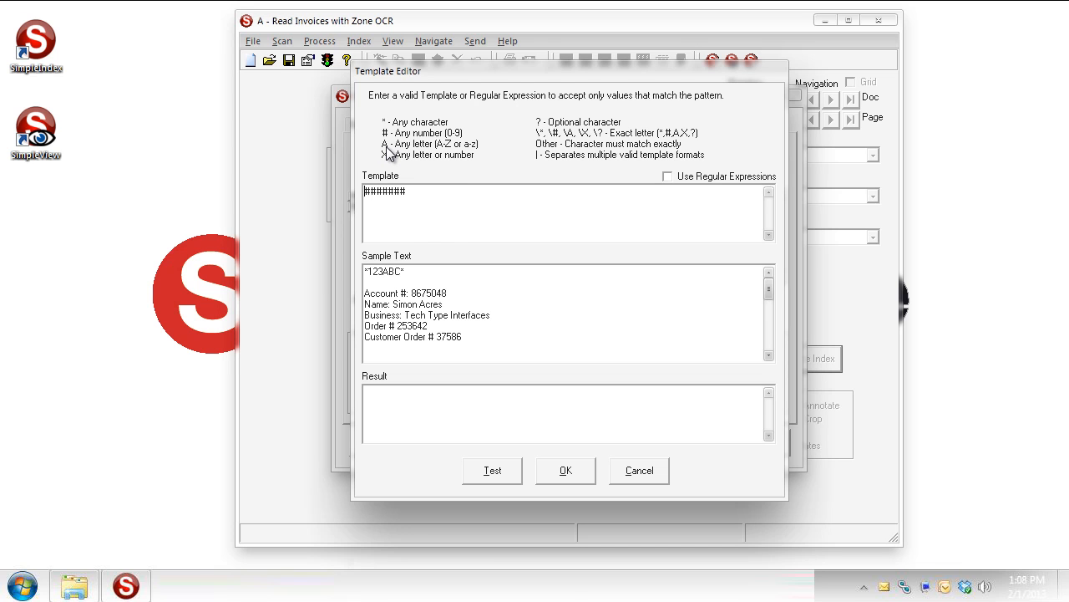
type("\\")
key("BackSpace")
left_click(493, 470)
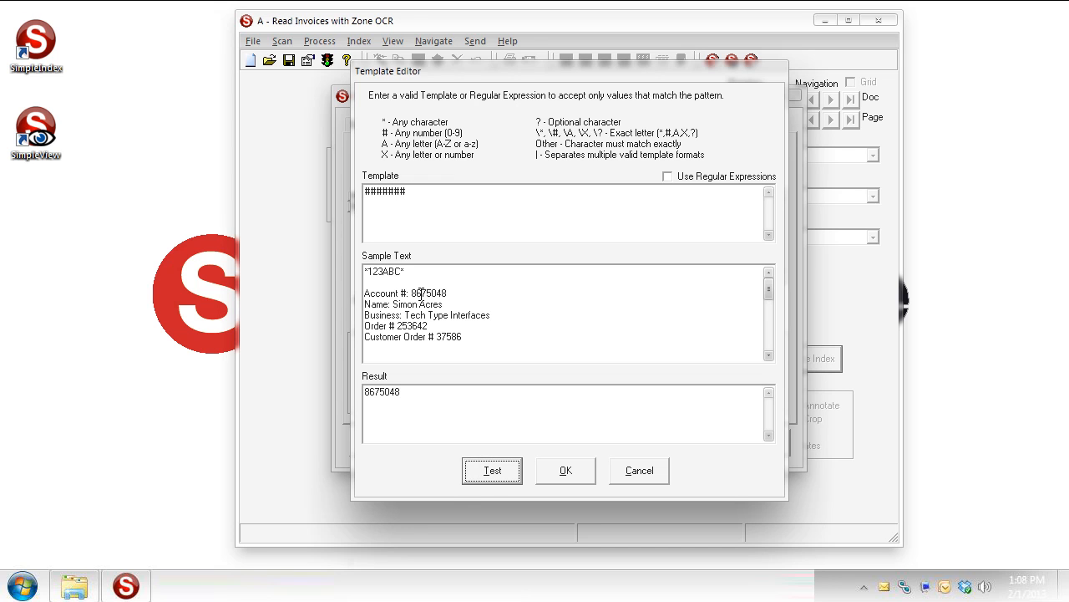
left_click_drag(411, 293, 448, 293)
left_click(455, 293)
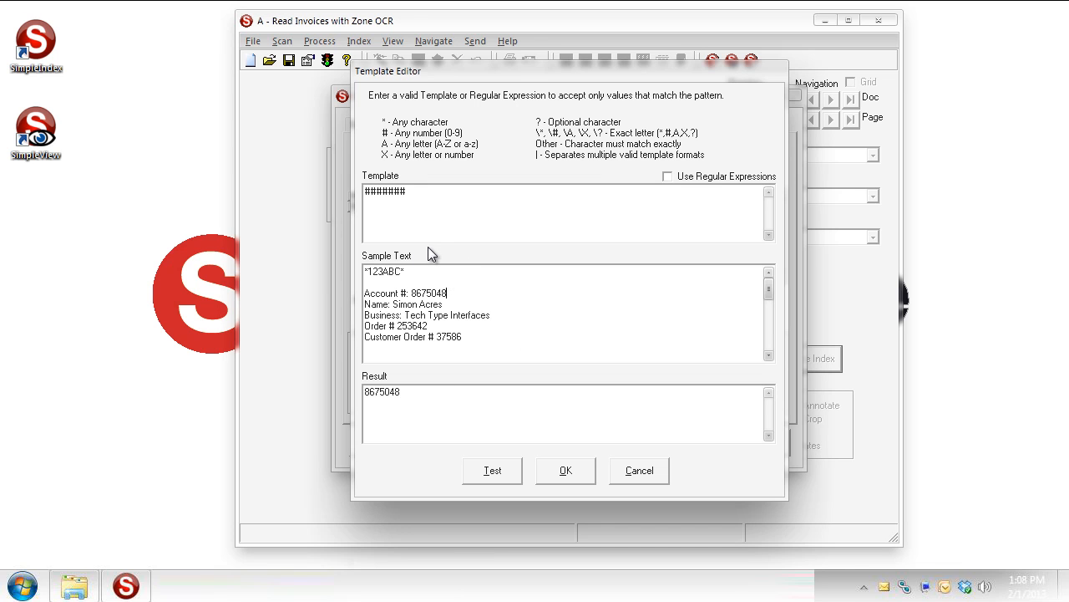
Try an alternative six-digit format, |######, in the template editor and discard the changes
left_click_drag(426, 389, 355, 390)
key("BackSpace")
type("|######")
left_click(640, 472)
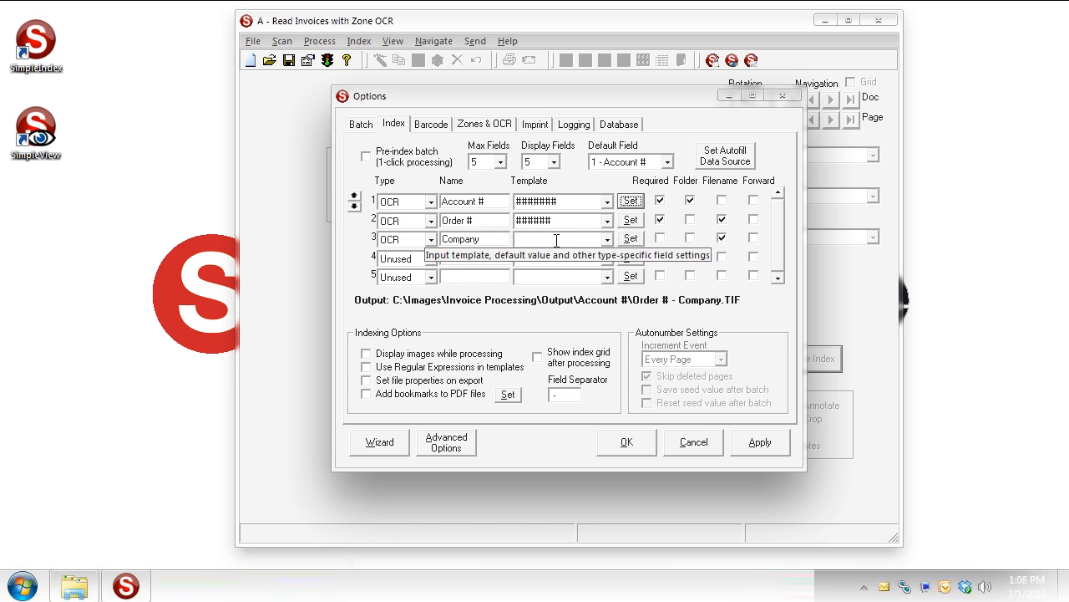
Review the zone and OCR settings of the Account #, Order # and Company fields, ending on Company
left_click(485, 125)
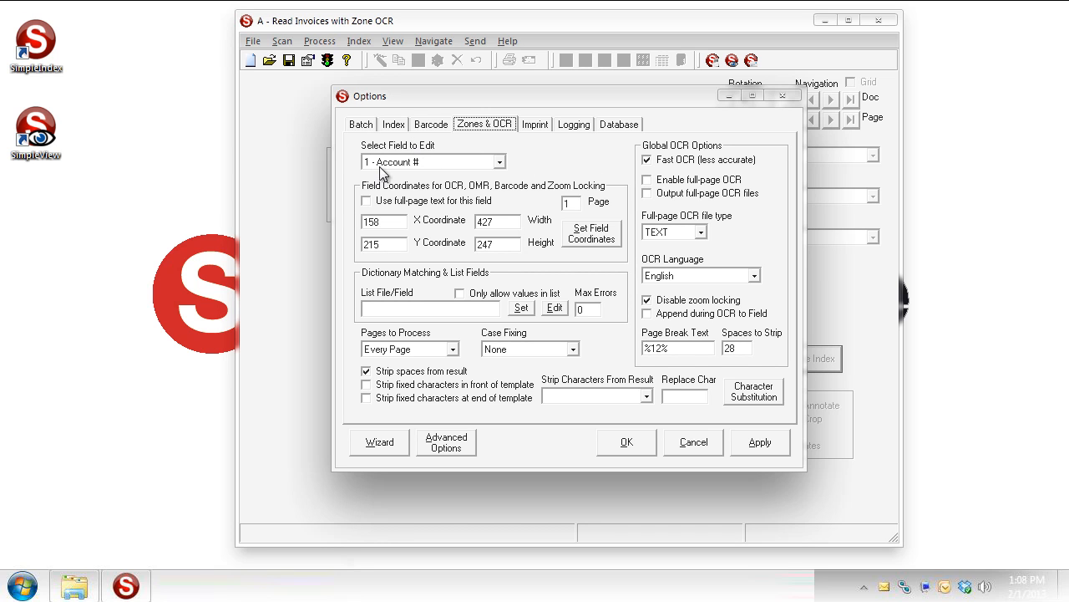
left_click(498, 163)
left_click(480, 188)
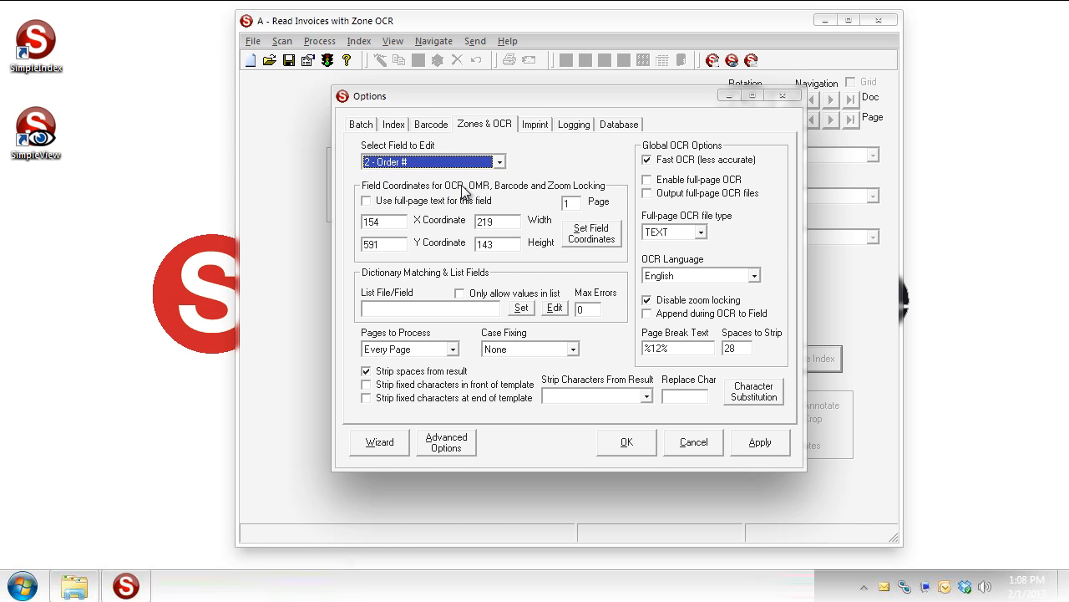
left_click(502, 163)
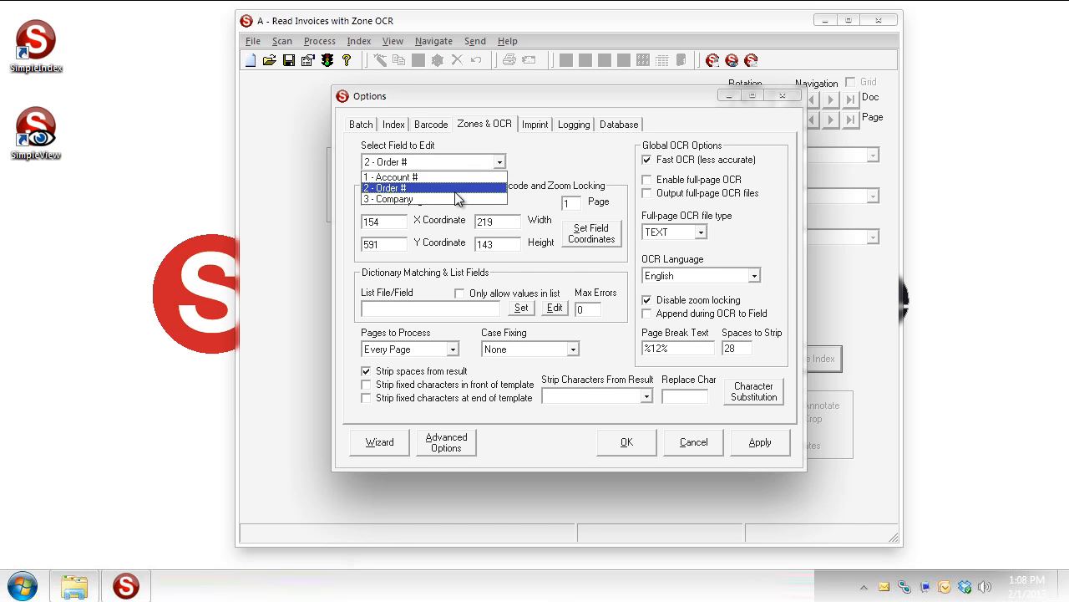
left_click(456, 198)
left_click(501, 162)
left_click(465, 178)
left_click(501, 165)
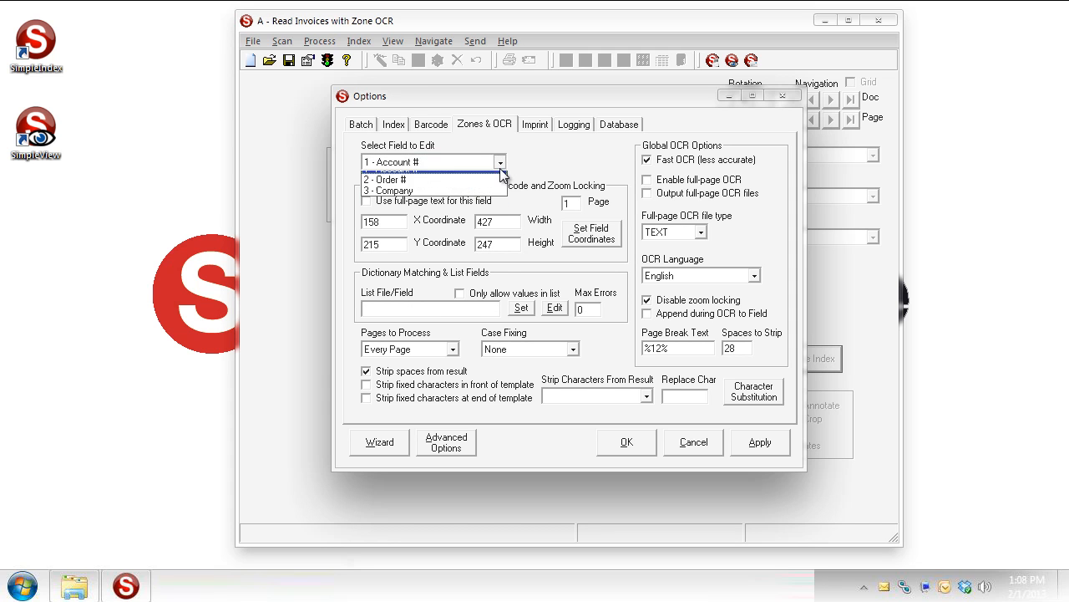
left_click(438, 199)
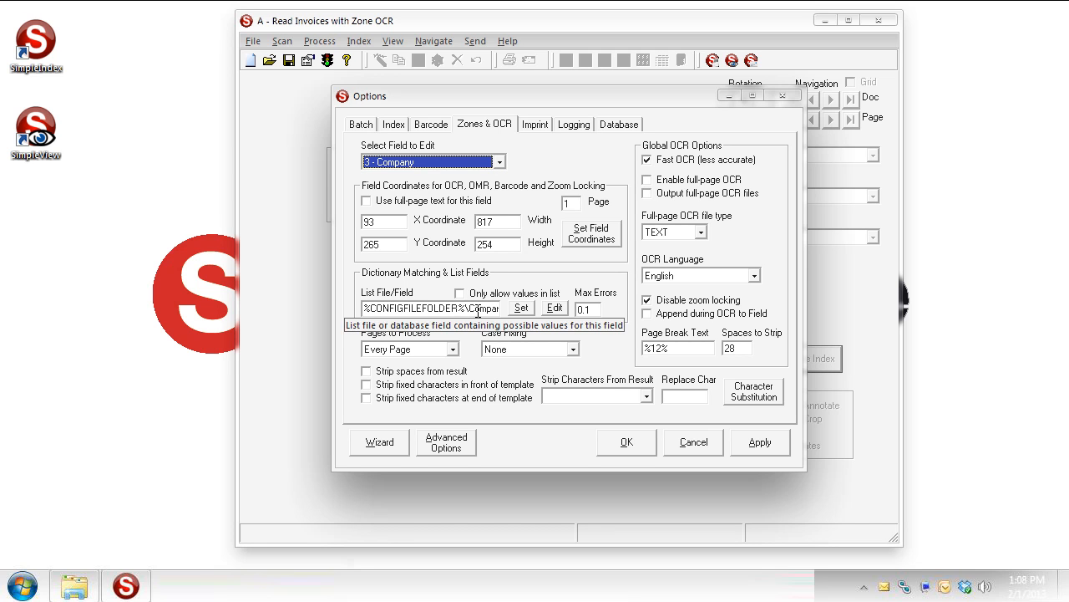
Open the Company field's list file for editing and append |TTI| and a street address to the Tech Type Interfaces line
left_click_drag(478, 309, 519, 325)
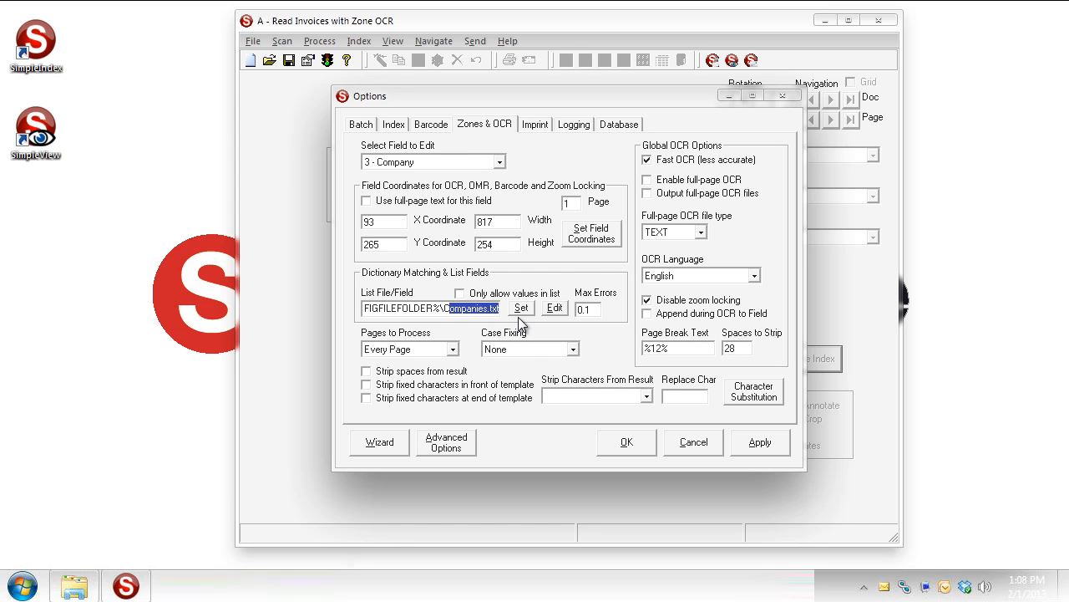
left_click(553, 308)
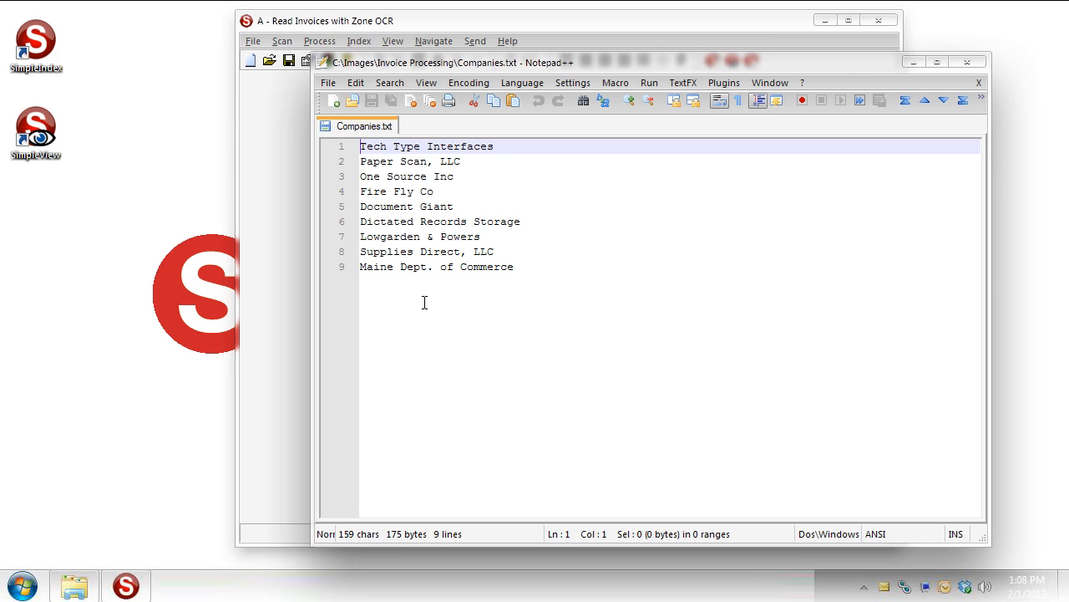
left_click(502, 146)
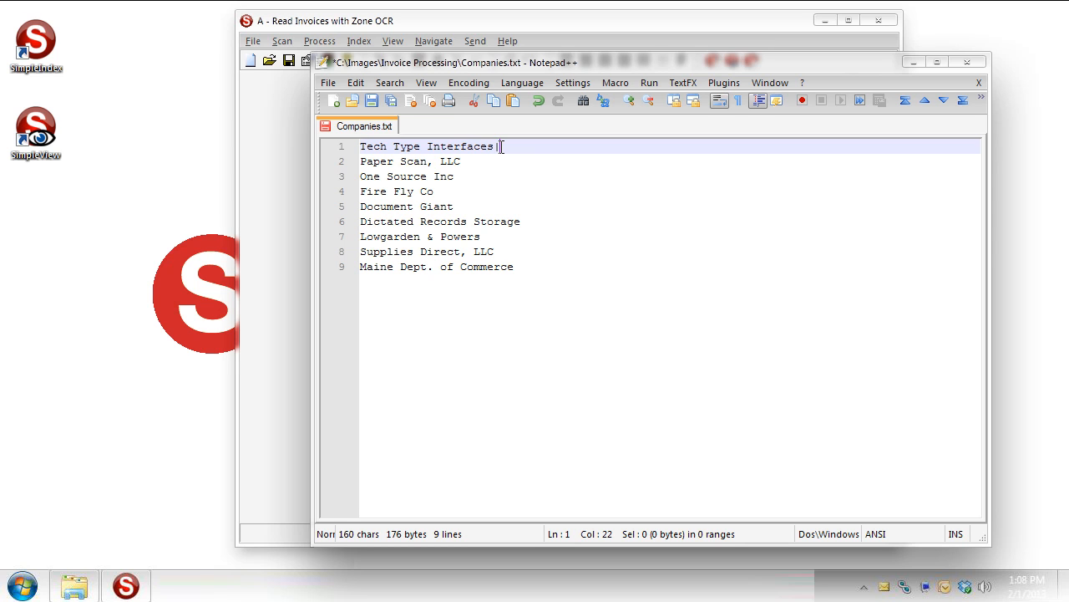
type("TTI")
type("|1234 Main")
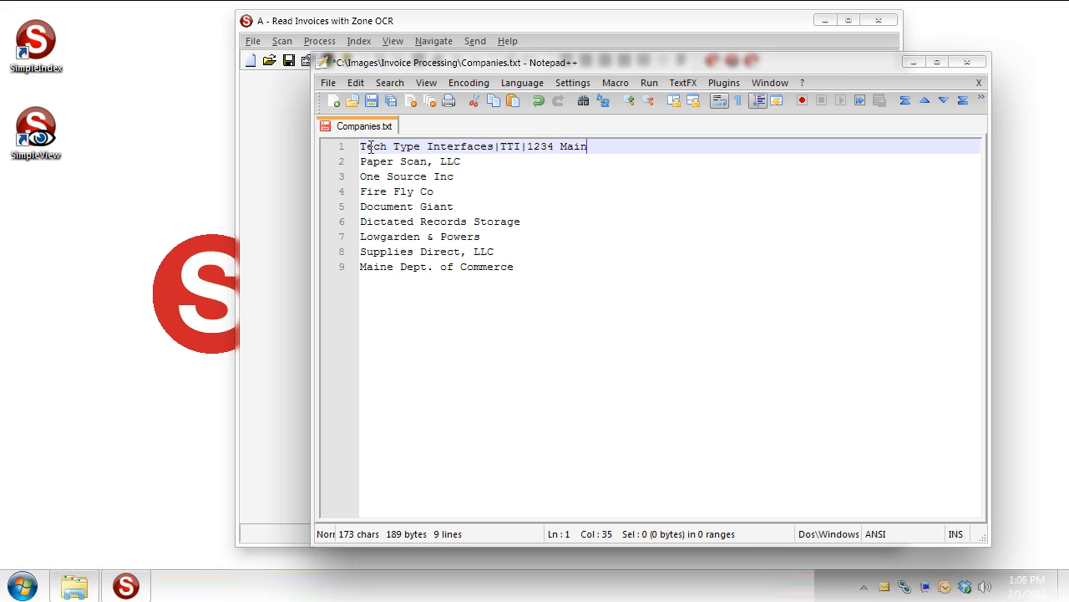
Remove the added alternatives from the Tech Type Interfaces line, save Companies.txt and close it
key("BackSpace")
key("BackSpace")
key("BackSpace")
key("BackSpace")
key("BackSpace")
key("BackSpace")
key("BackSpace")
key("BackSpace")
key("BackSpace")
key("BackSpace")
key("BackSpace")
key("BackSpace")
key("BackSpace")
key("BackSpace")
key("ctrl+s")
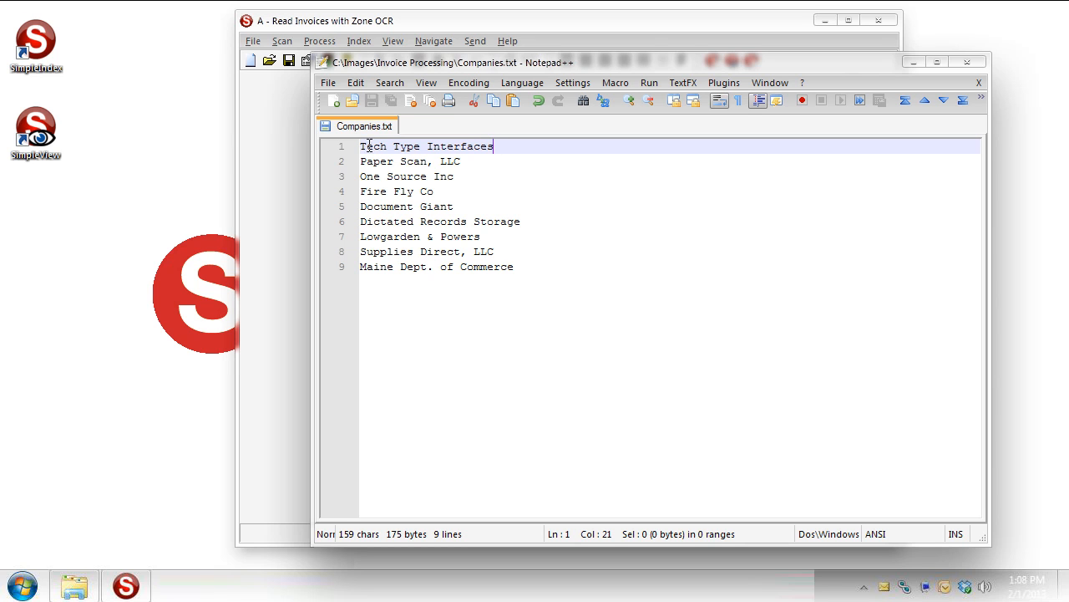
left_click(969, 62)
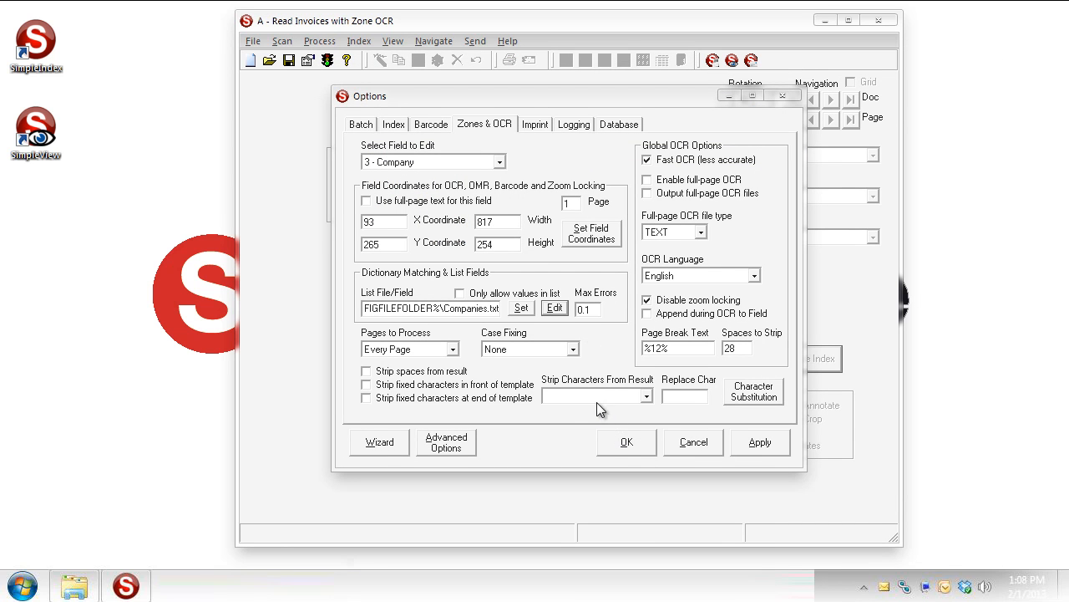
Start setting field coordinates, apply the settings and load Sample Page - 0001.TIF from the Input folder as the sample image
left_click(590, 243)
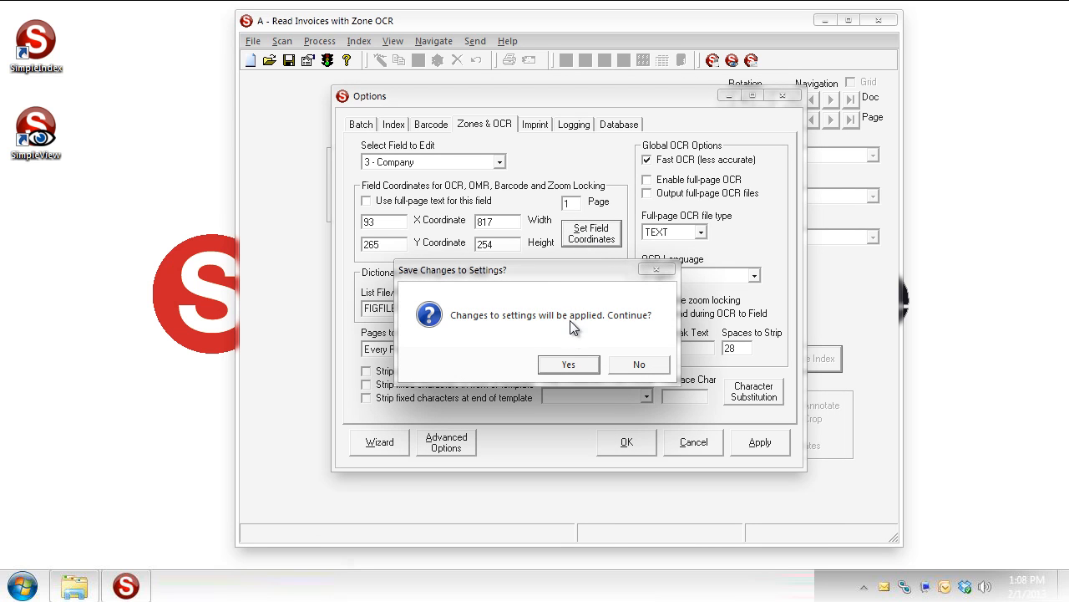
left_click(571, 364)
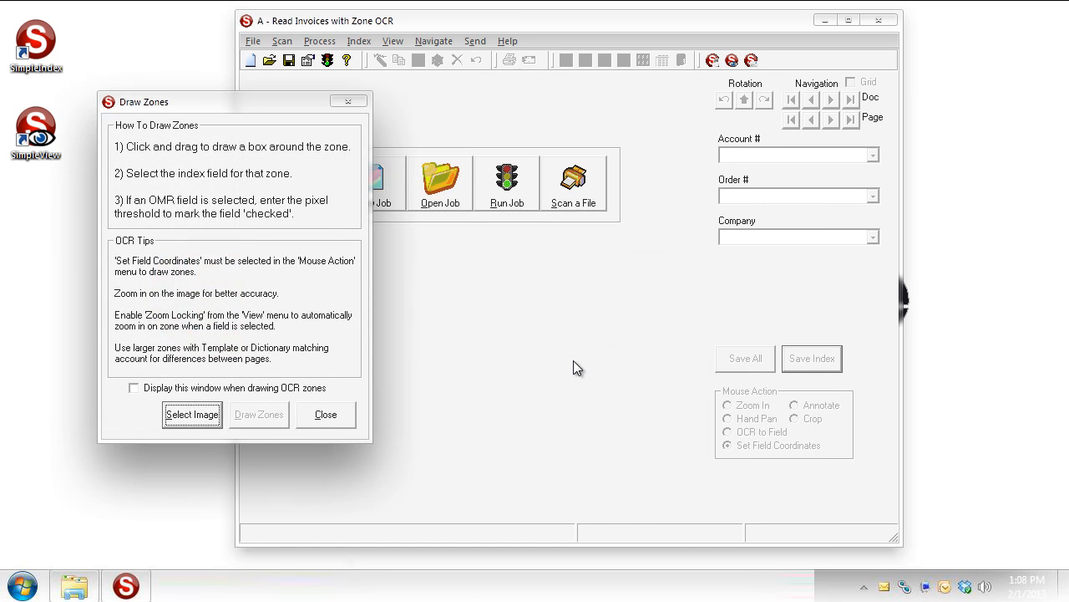
left_click_drag(182, 109, 136, 91)
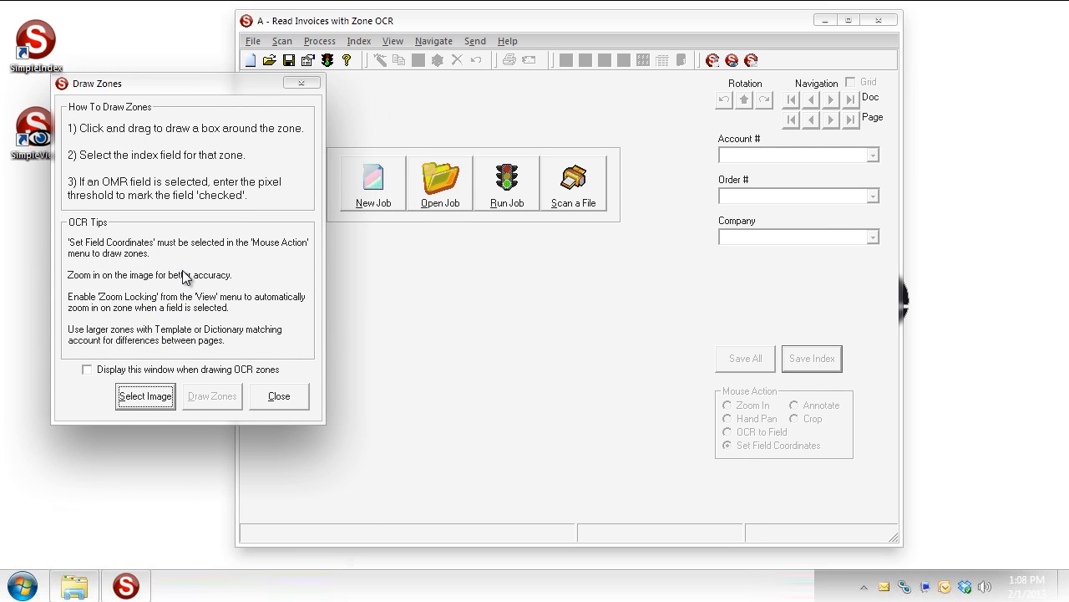
left_click(154, 400)
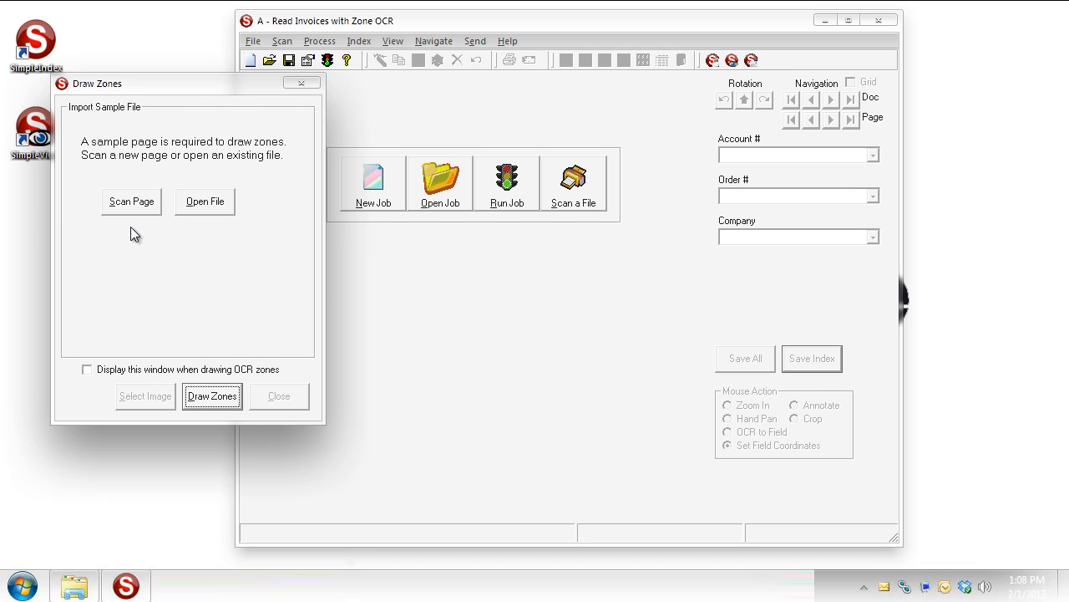
left_click(204, 216)
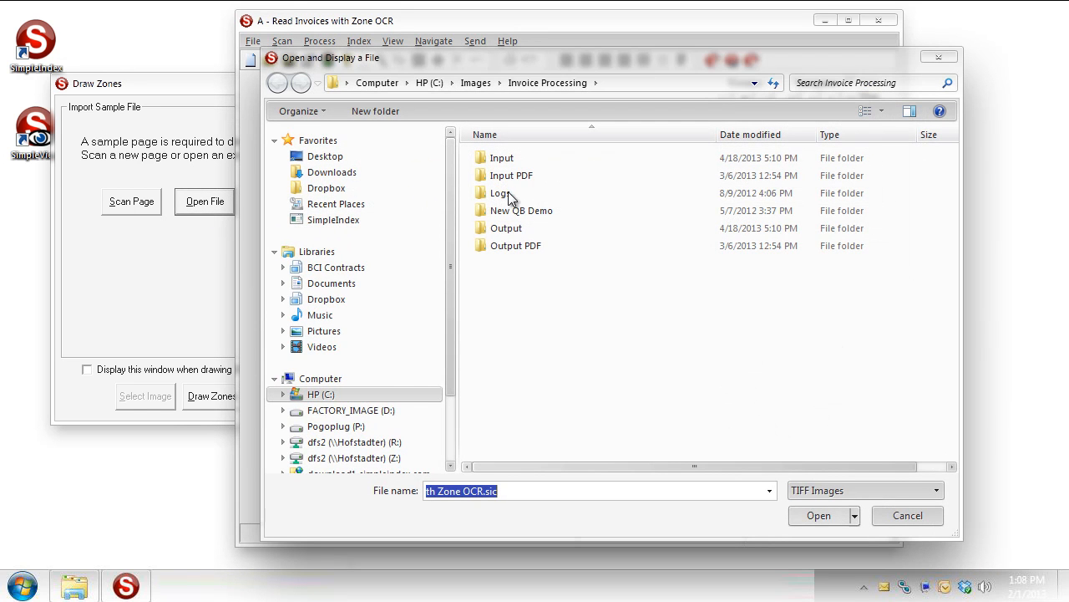
double_click(503, 163)
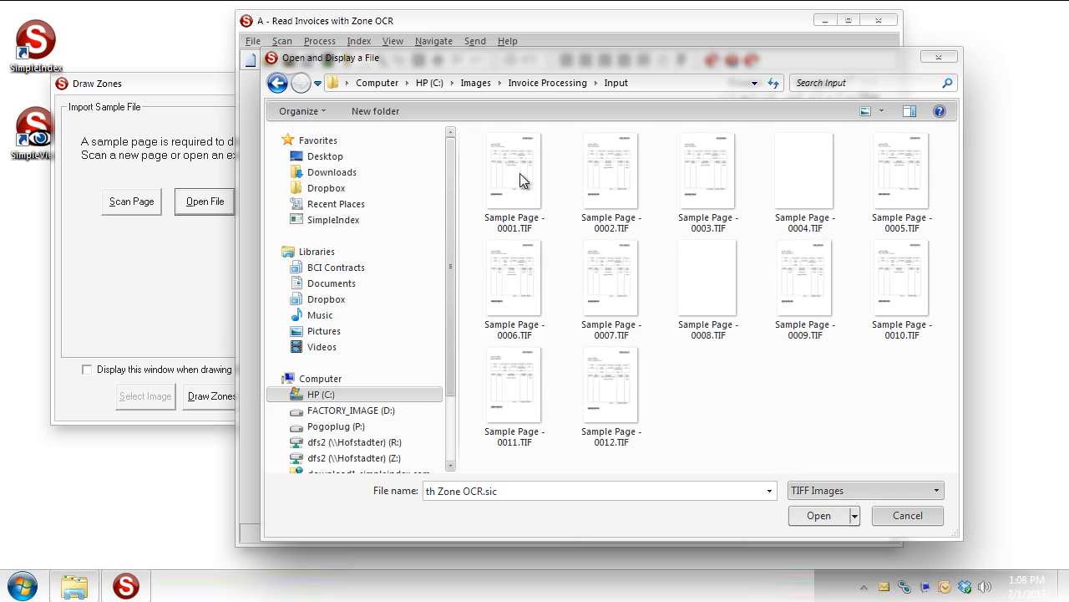
double_click(519, 173)
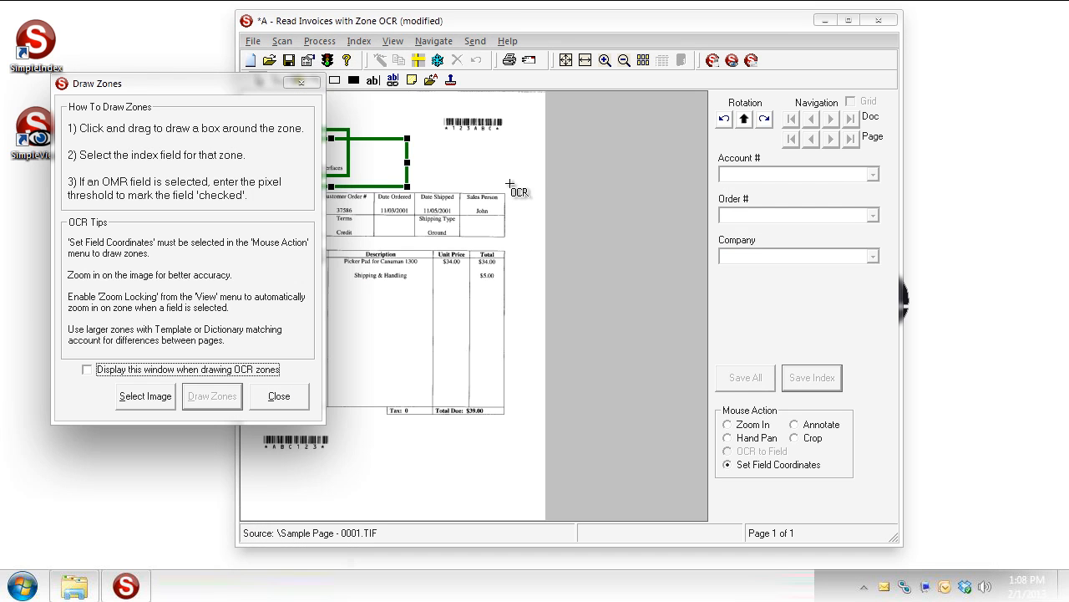
left_click_drag(156, 85, 55, 103)
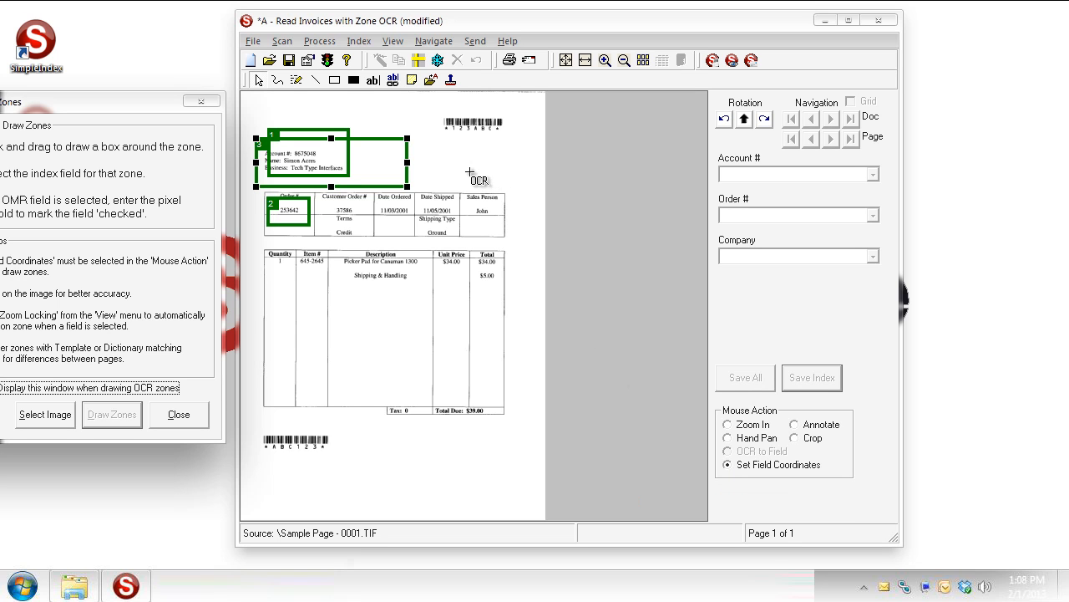
Redraw the zone around the account number line in the invoice's header block and assign it to the Account # field on page 1
left_click_drag(264, 123, 348, 169)
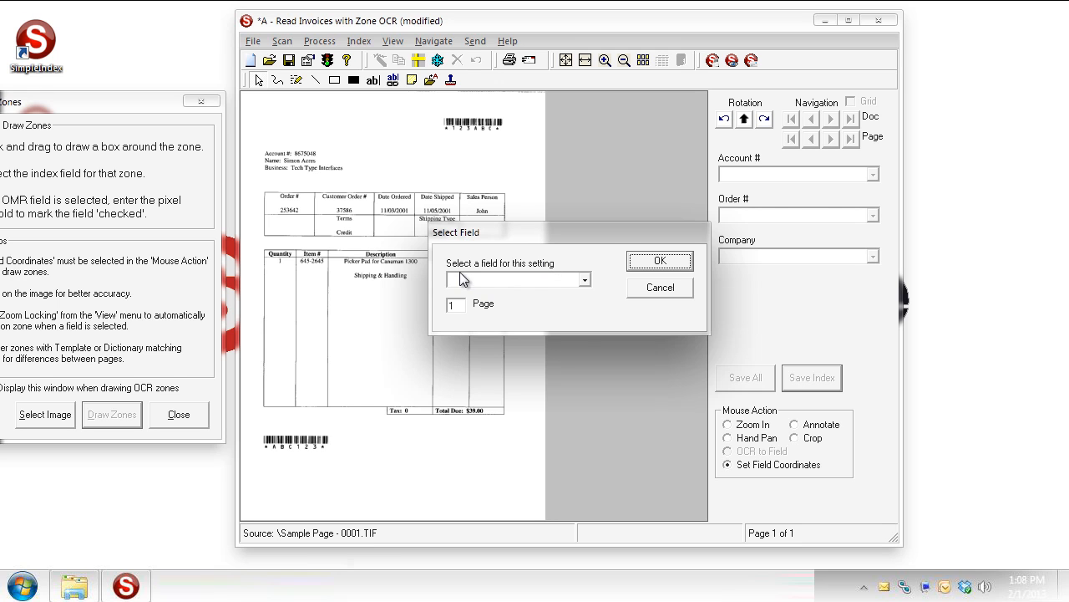
left_click(585, 279)
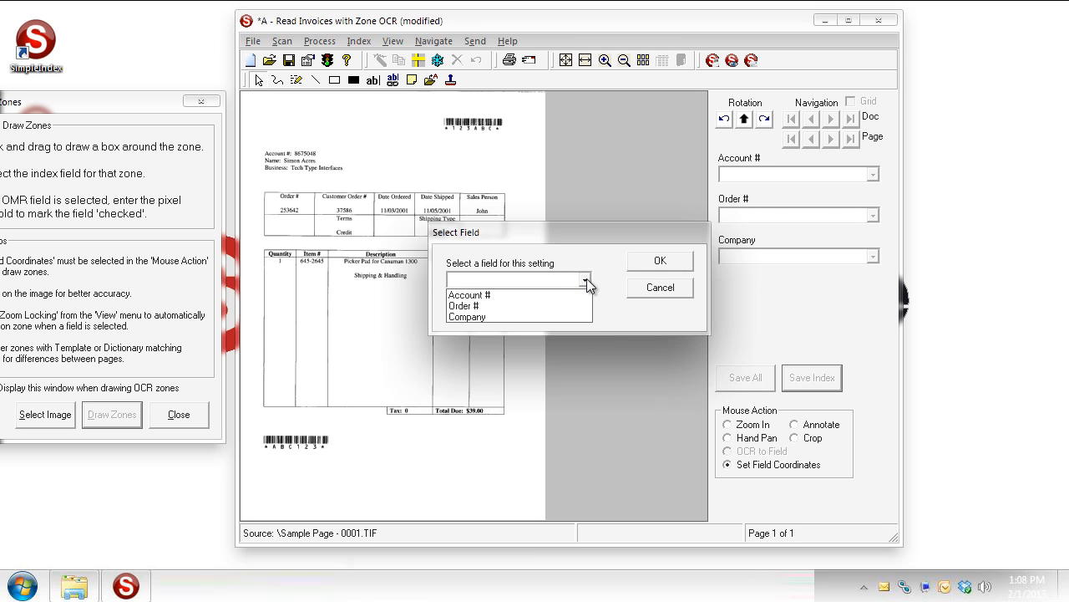
left_click(541, 295)
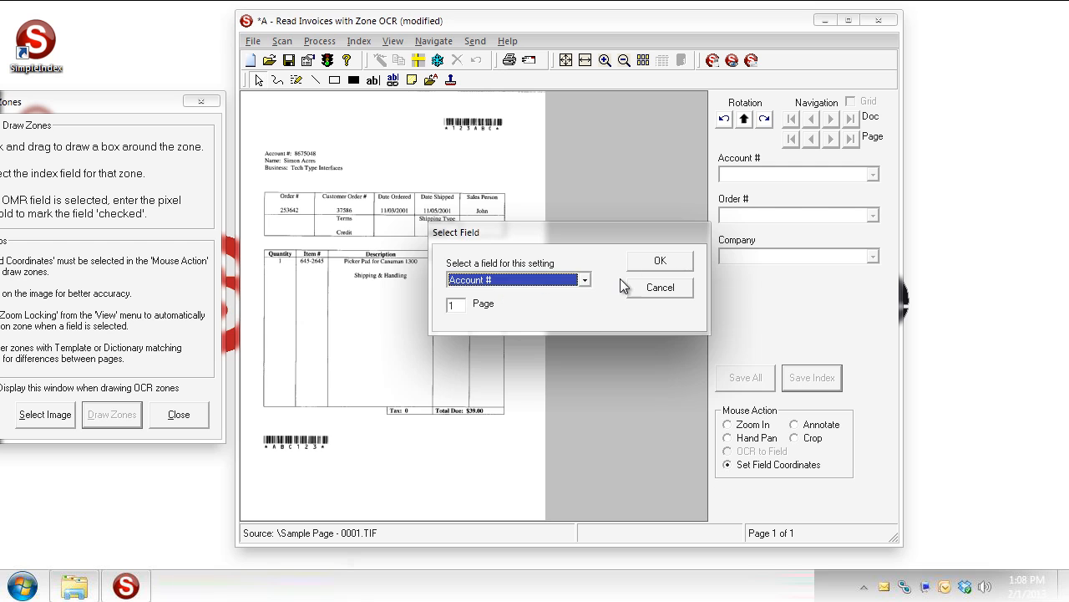
left_click(656, 263)
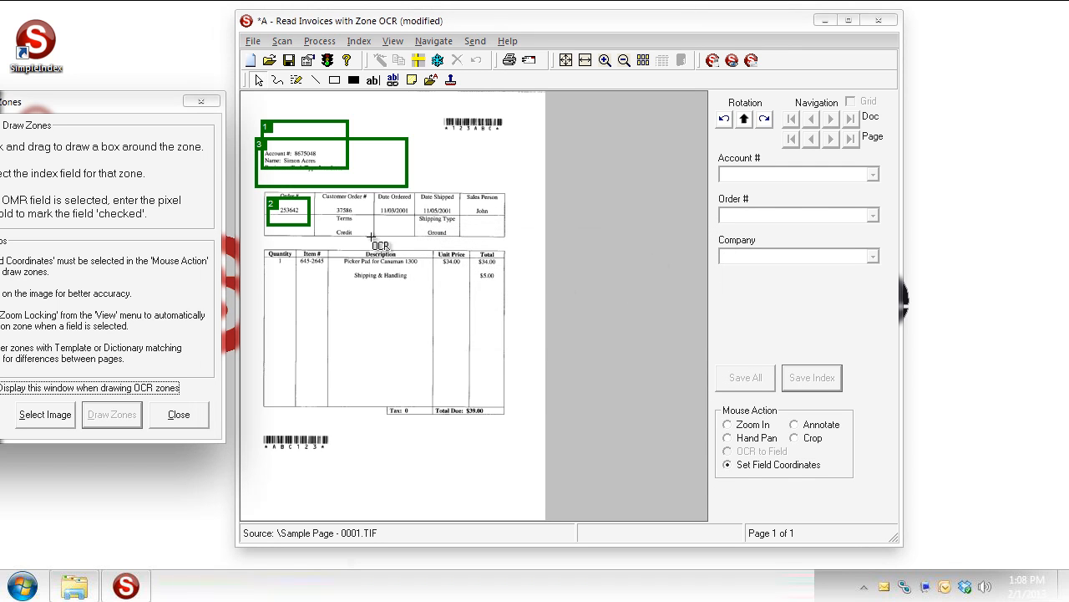
Redraw the zone around the Order # cell of the invoice's order table and assign it to the Order # field on page 1
left_click_drag(259, 195, 321, 222)
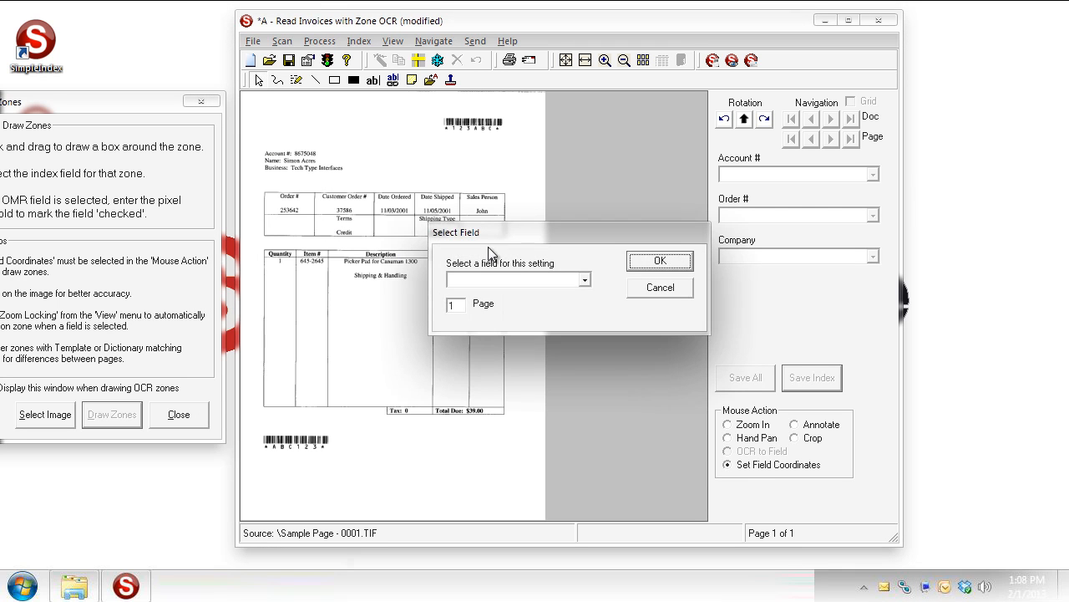
left_click(547, 280)
left_click(520, 305)
left_click(668, 260)
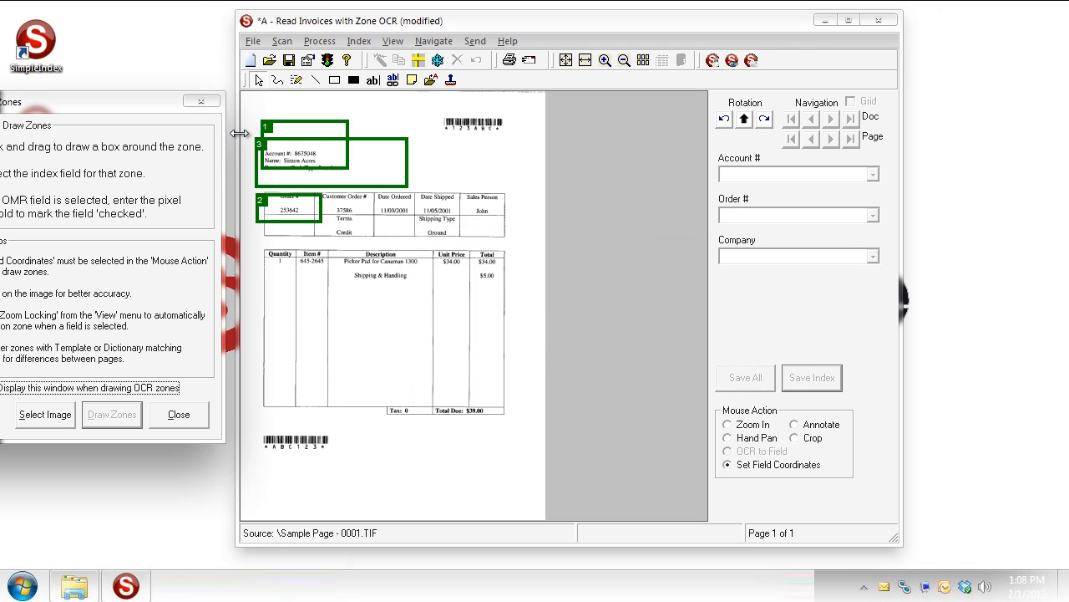
Redraw a wide zone around the whole account, name and business block and assign it to the Company field on page 1
left_click_drag(247, 136, 421, 187)
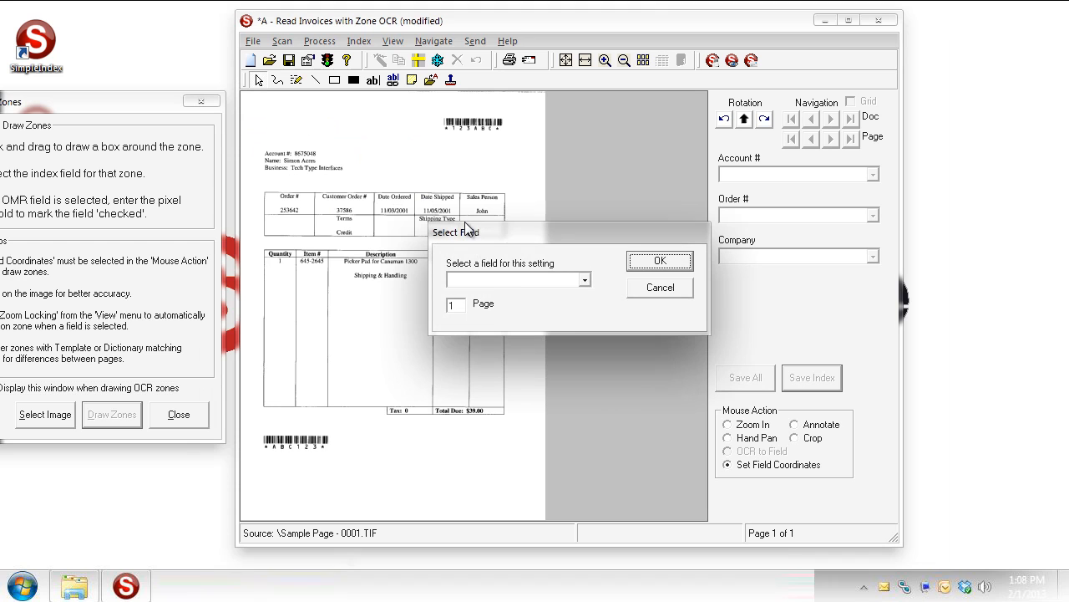
left_click(590, 283)
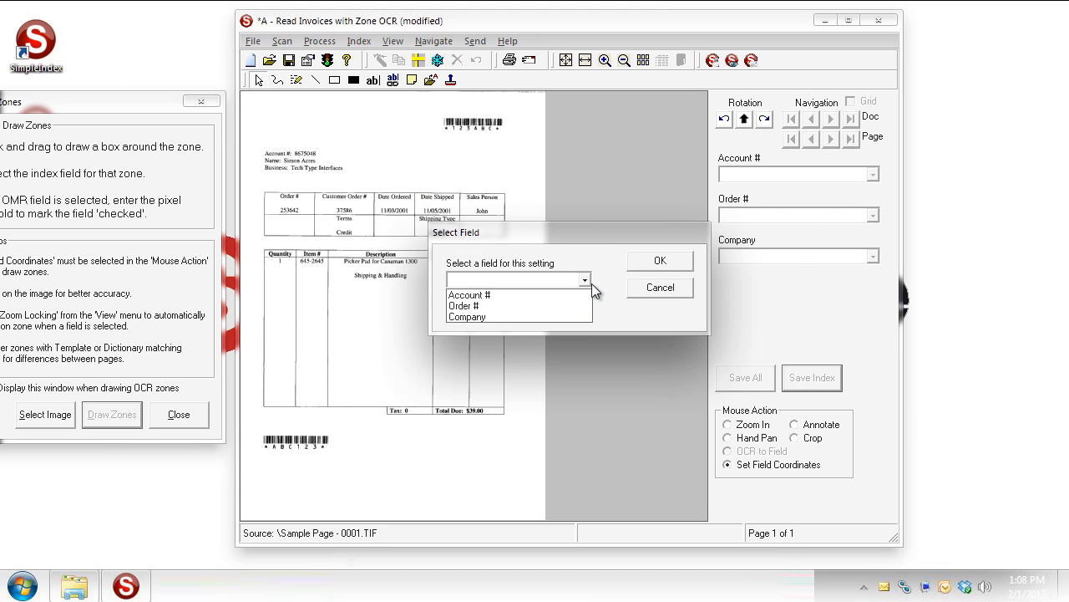
left_click(502, 316)
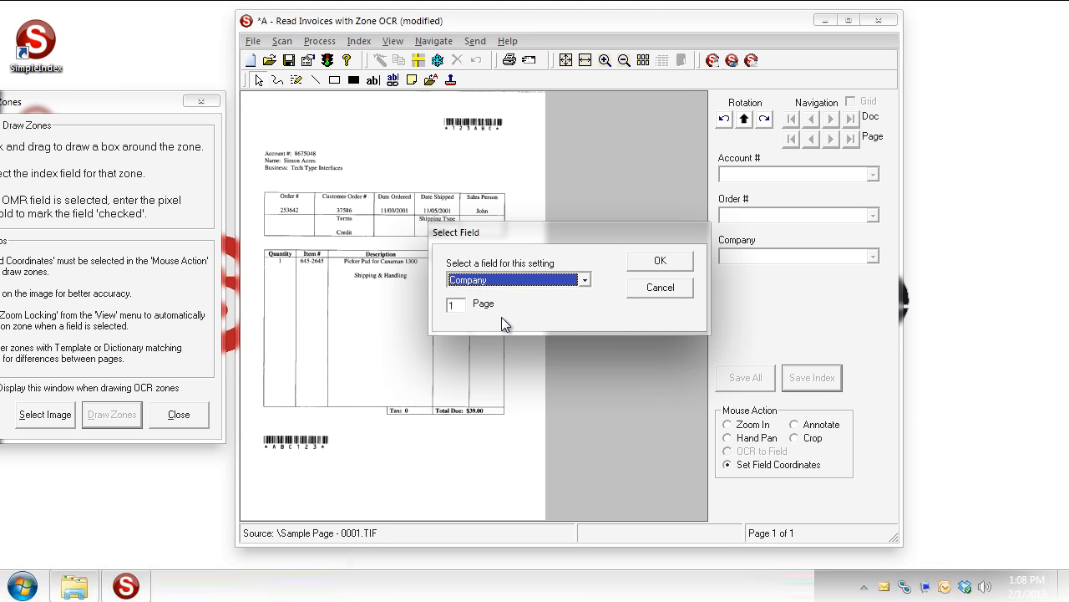
left_click(662, 259)
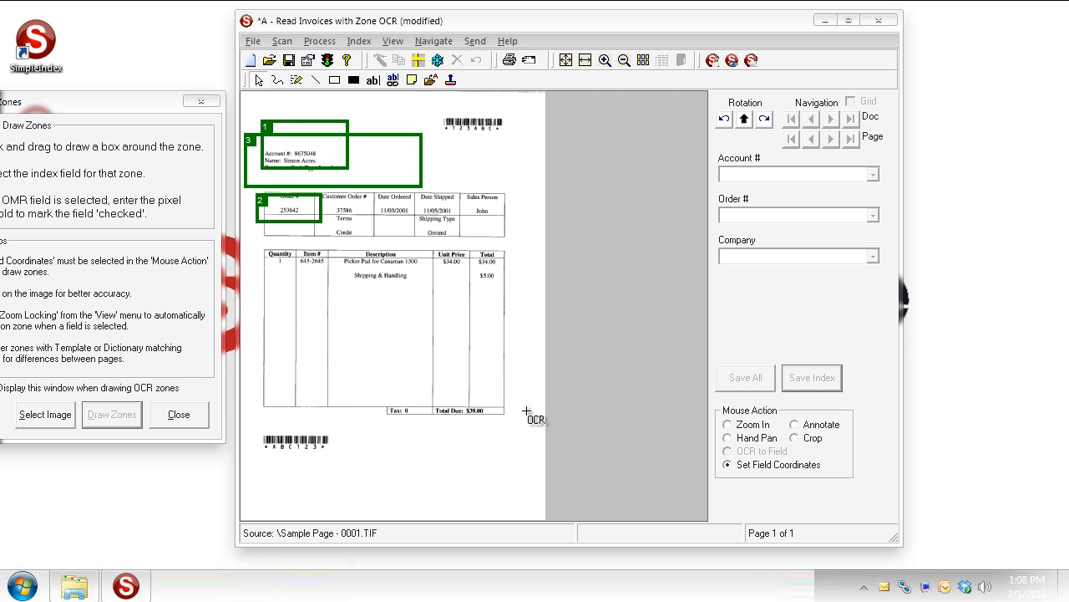
Finish drawing zones, accept the job options and save the job configuration
left_click(188, 420)
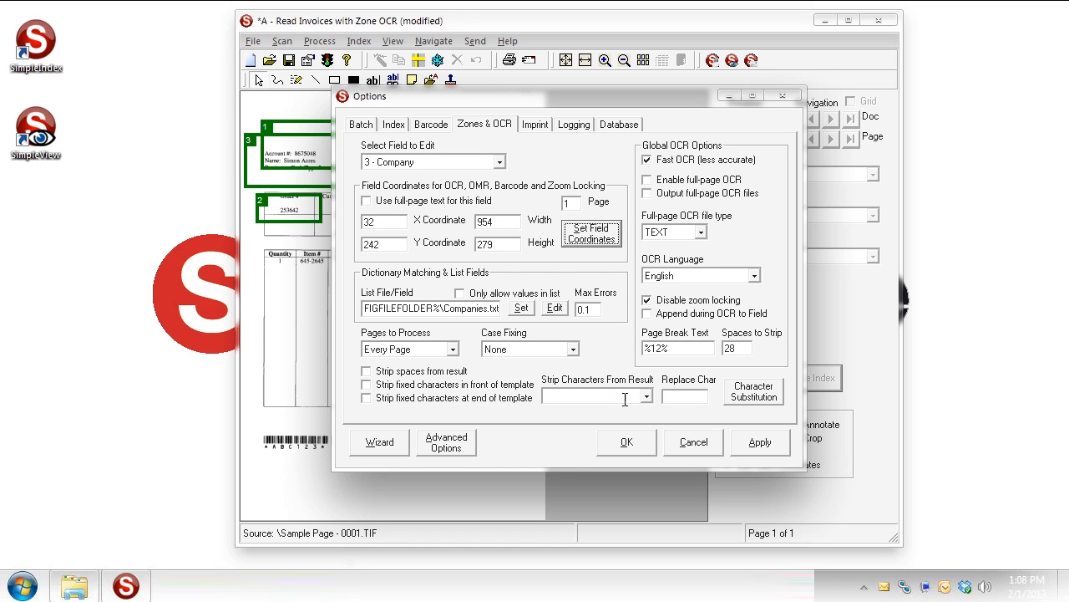
left_click(628, 443)
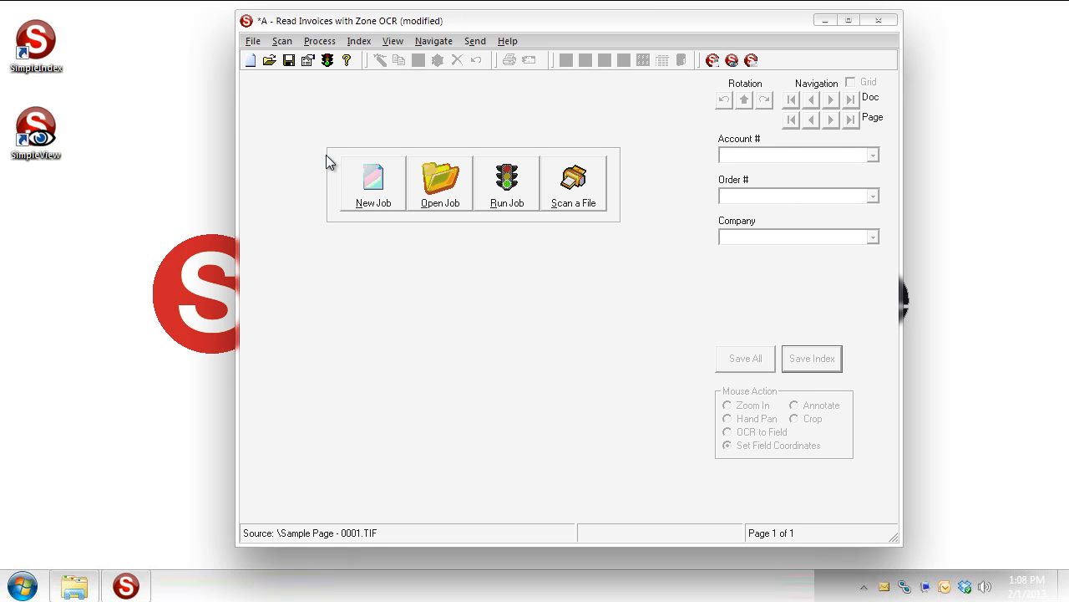
left_click(254, 41)
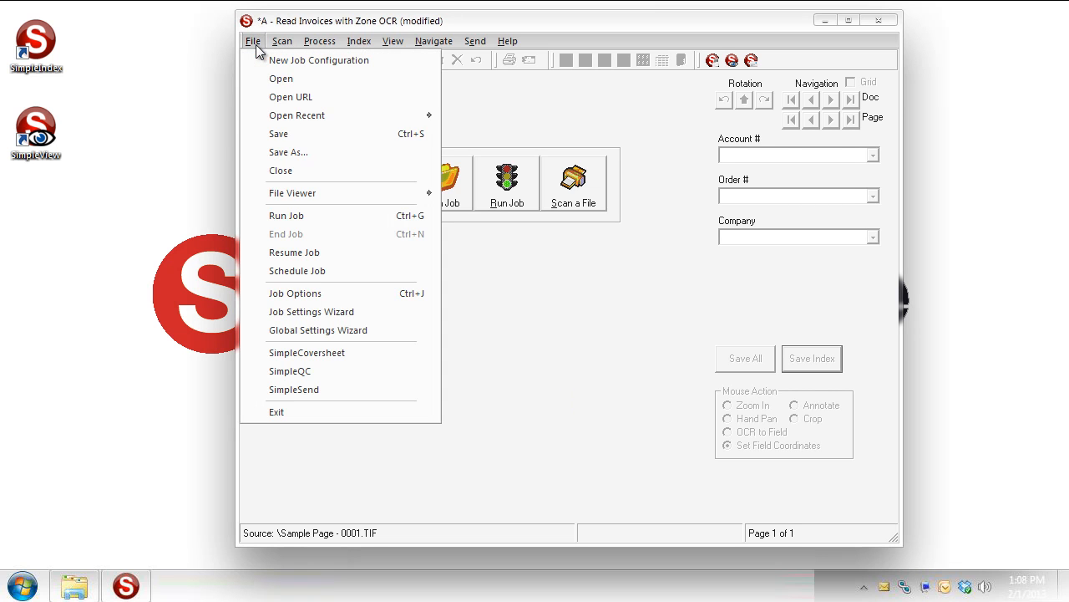
left_click(274, 134)
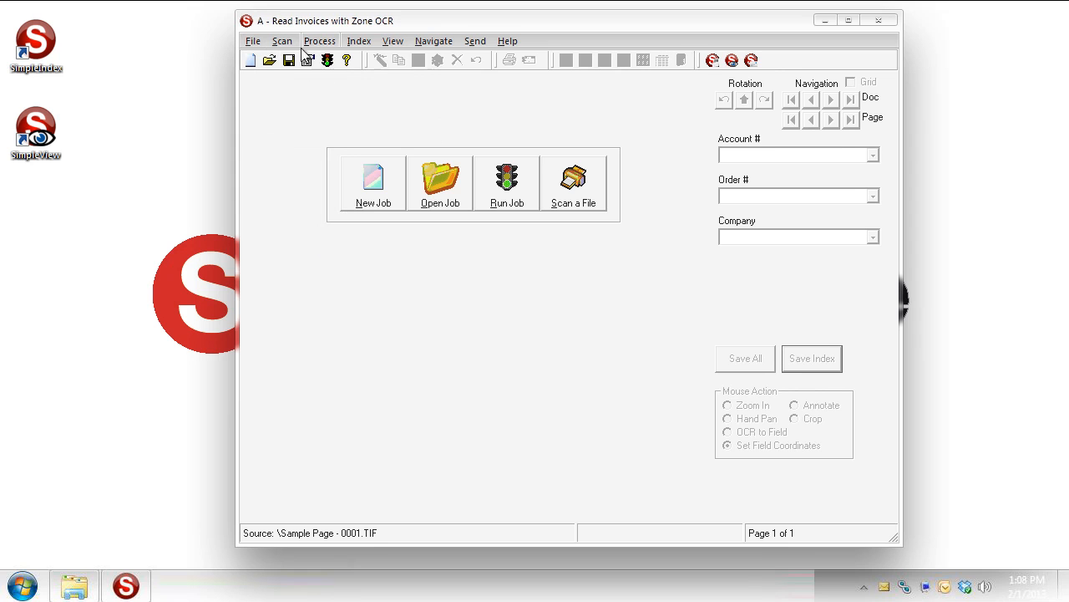